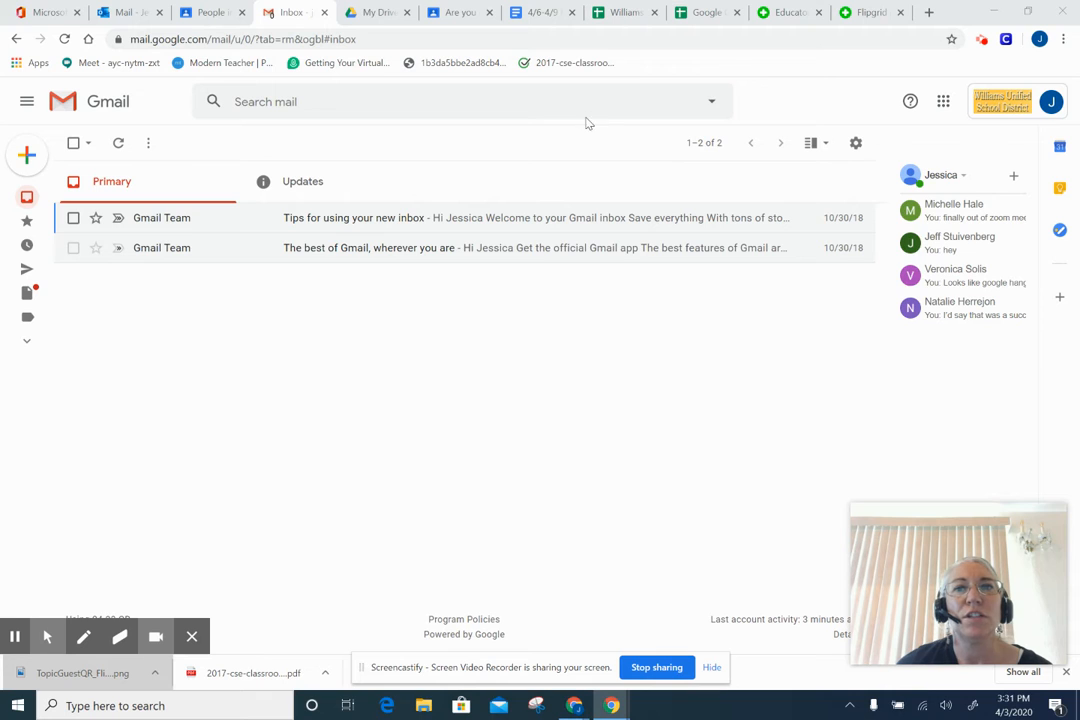
# - Open Google Classroom from the Google apps grid in Gmail
pyautogui.click(944, 101)
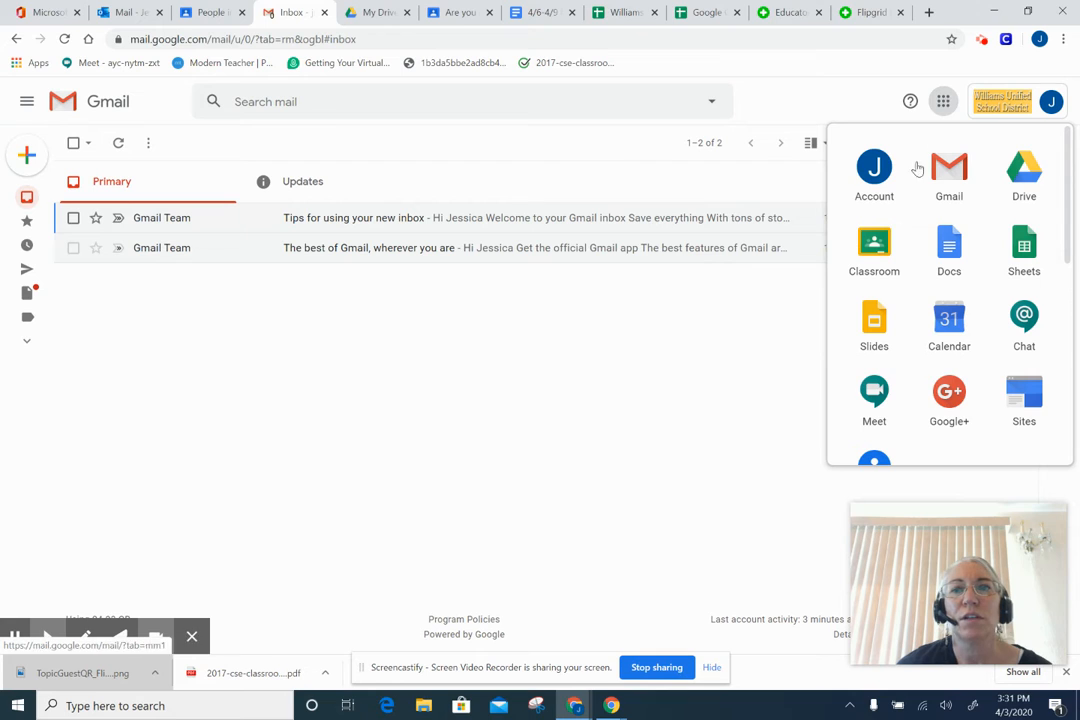
pyautogui.click(874, 245)
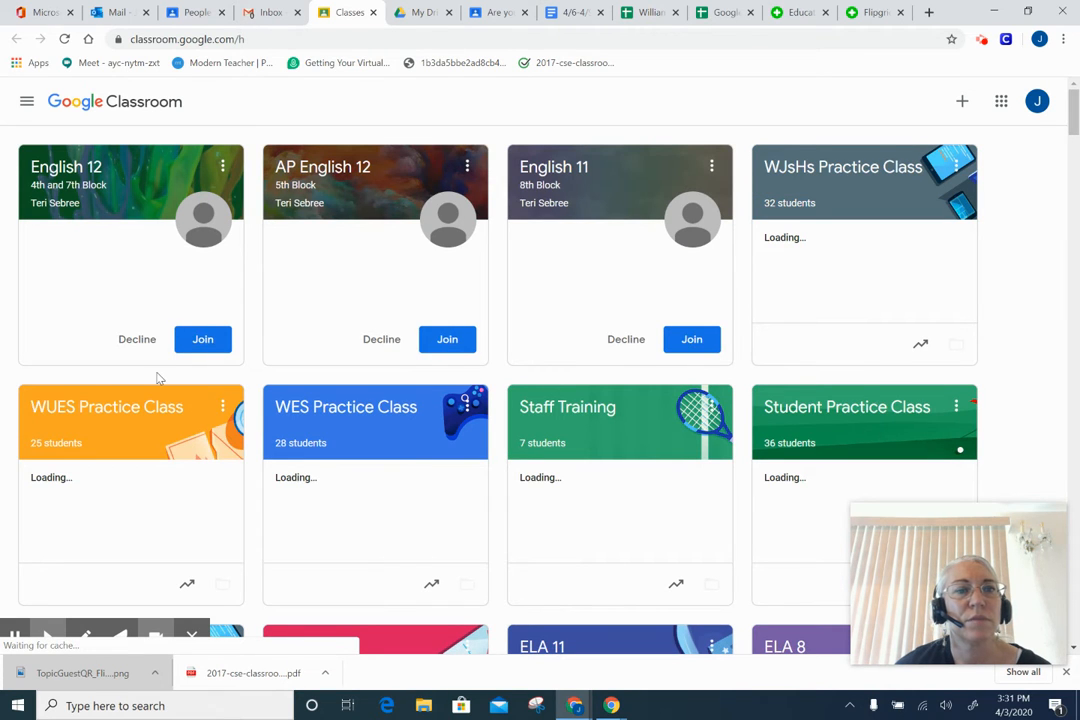
# - Go to WES Practice Class's Classwork page and bring up the Create post options
pyautogui.click(338, 408)
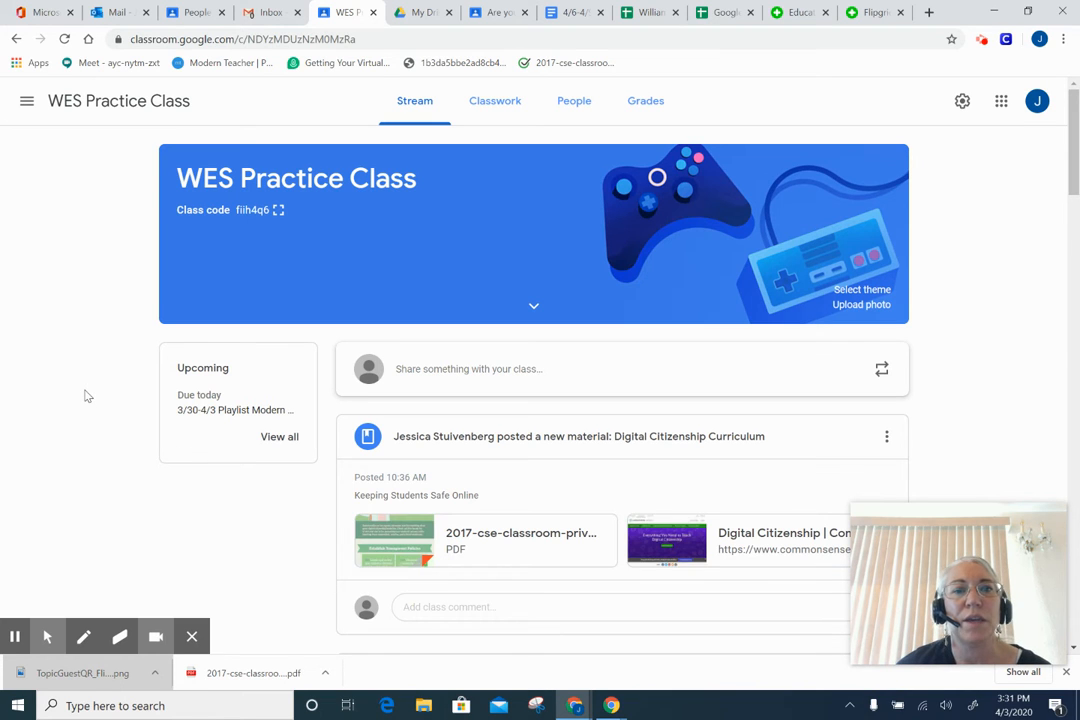
pyautogui.click(493, 102)
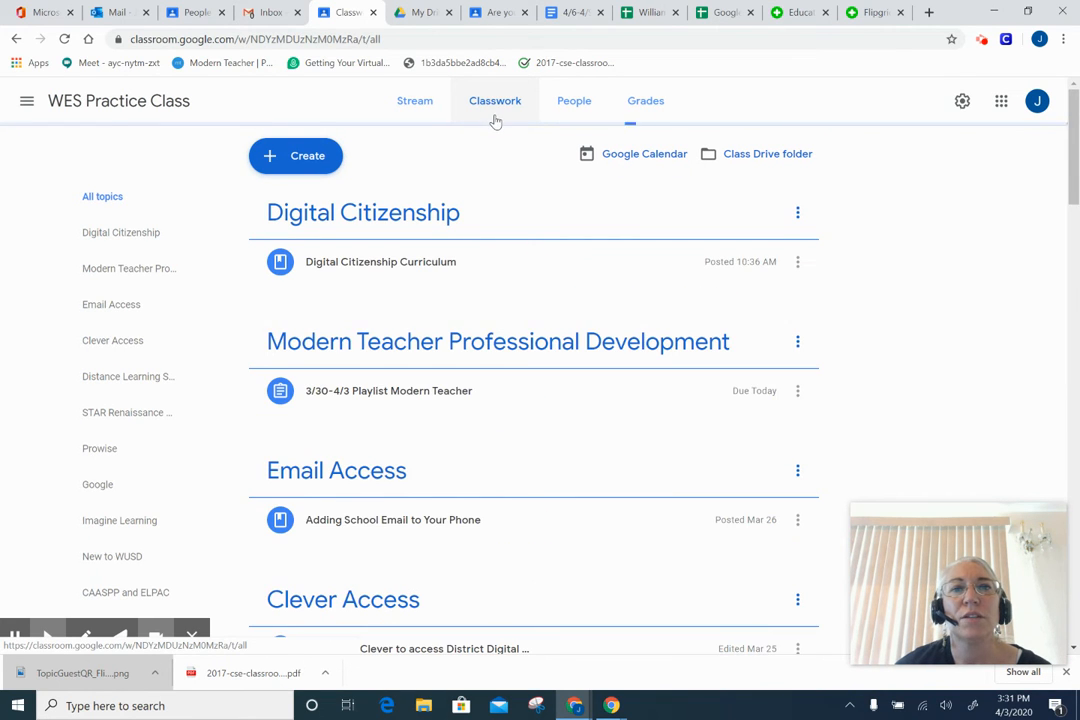
pyautogui.click(310, 163)
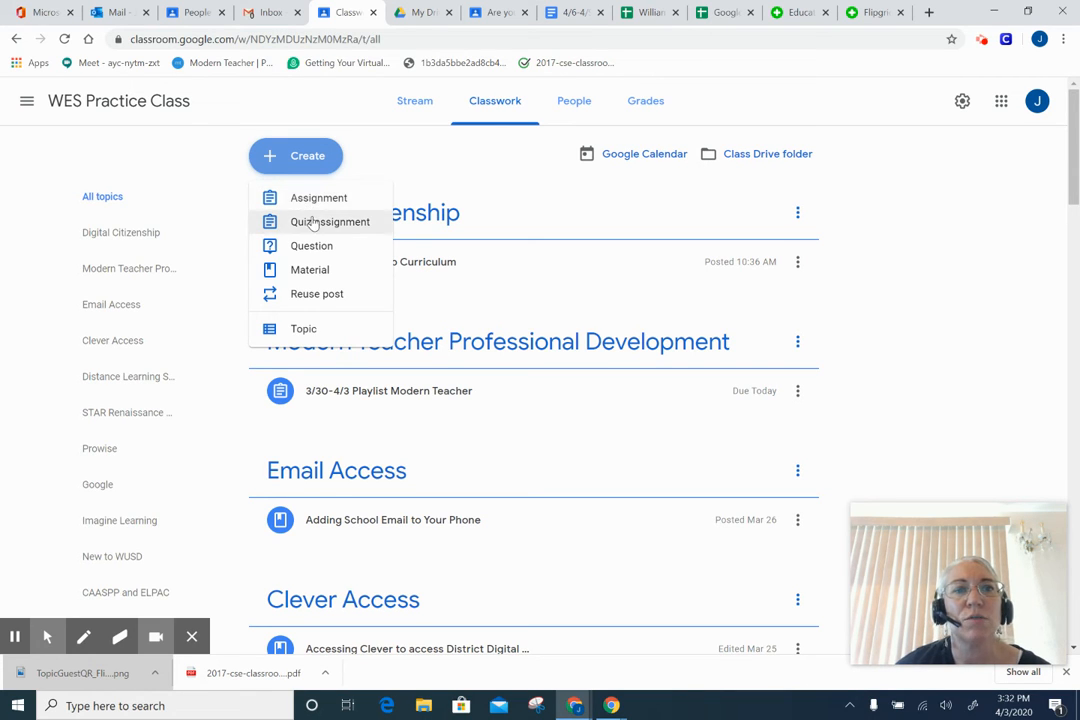
# - Start a Material titled 'Practice' with description 'This is what you will be doing over the week.'
pyautogui.click(310, 271)
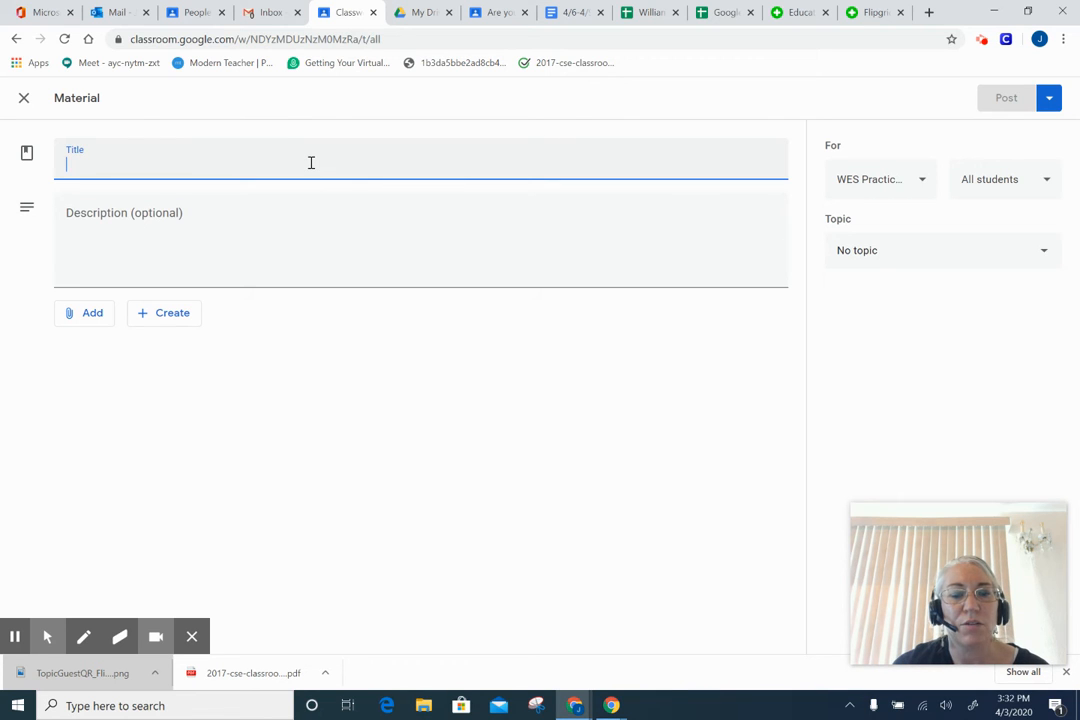
pyautogui.write('P')
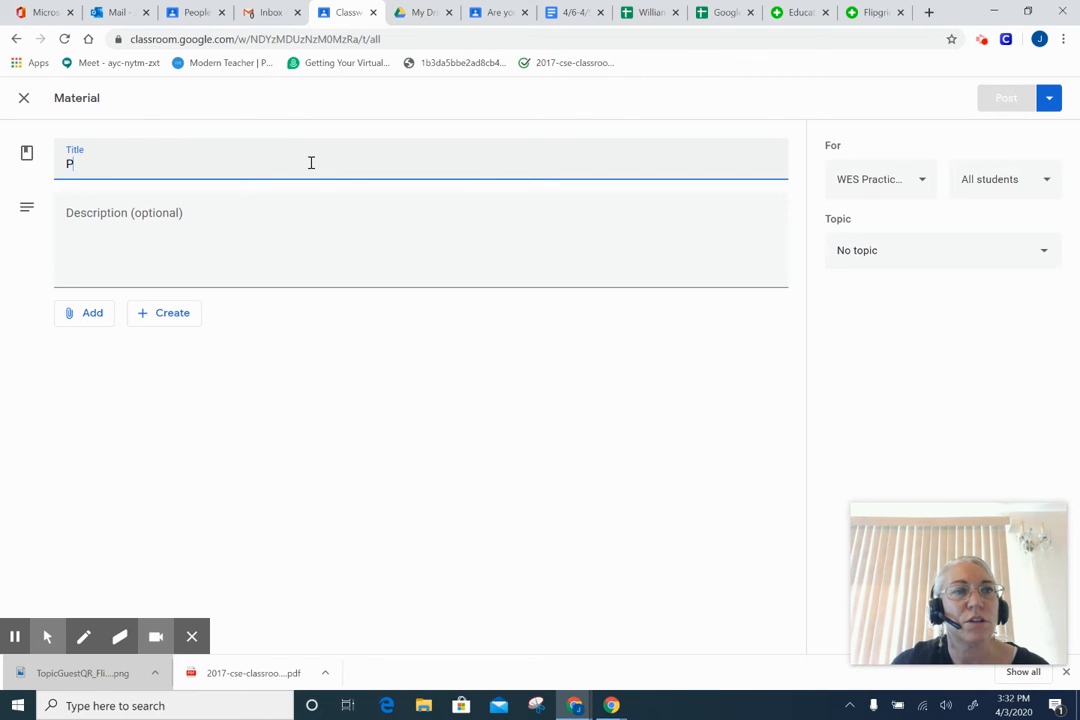
pyautogui.write('ractice')
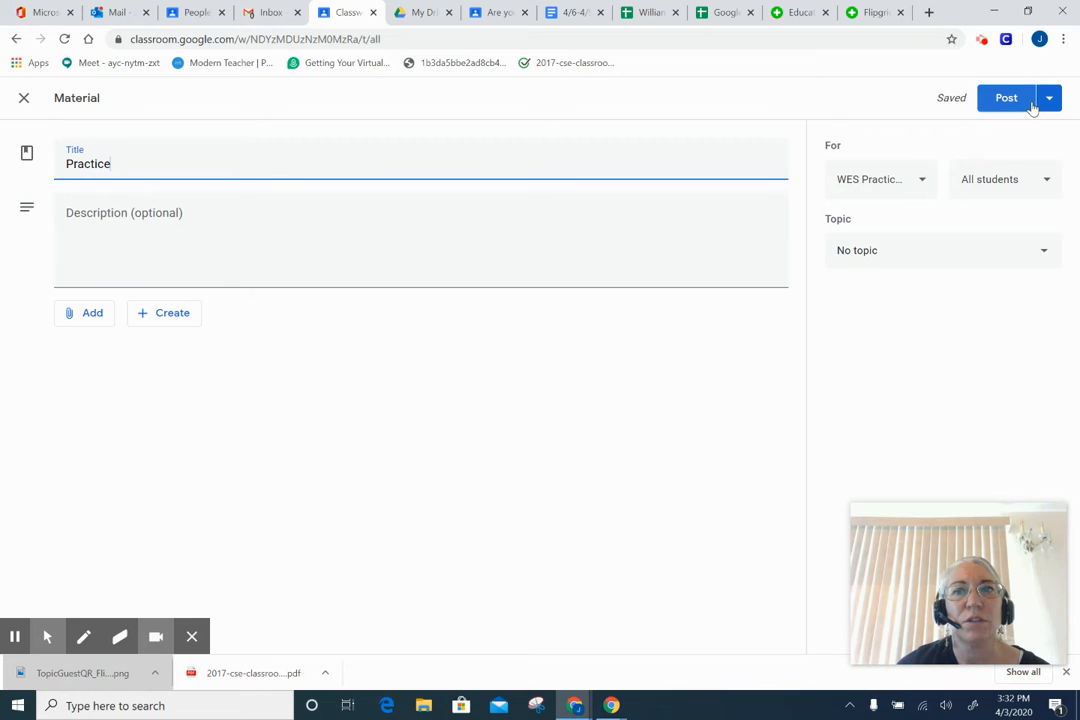
pyautogui.click(291, 267)
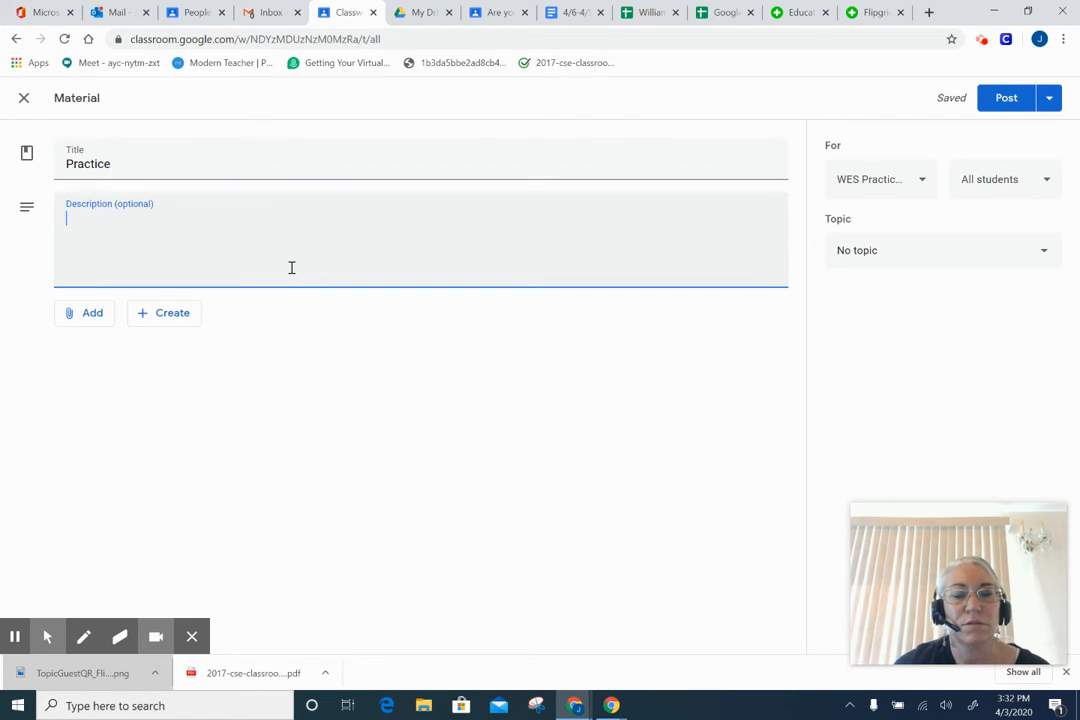
pyautogui.write('This is ')
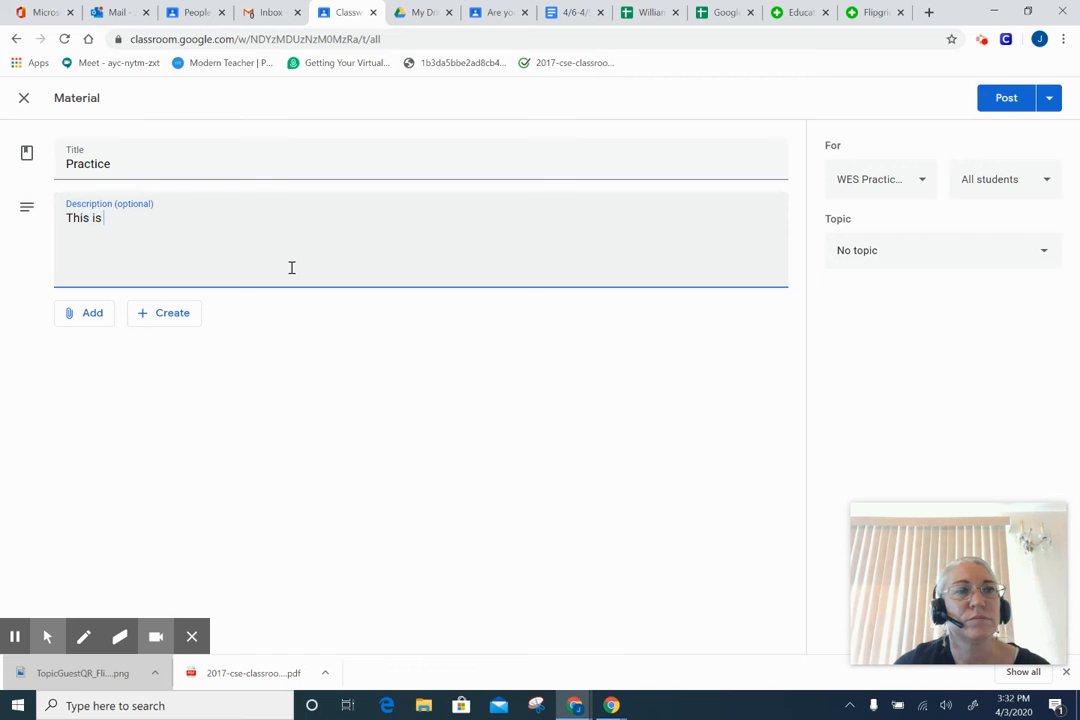
pyautogui.write('what you w')
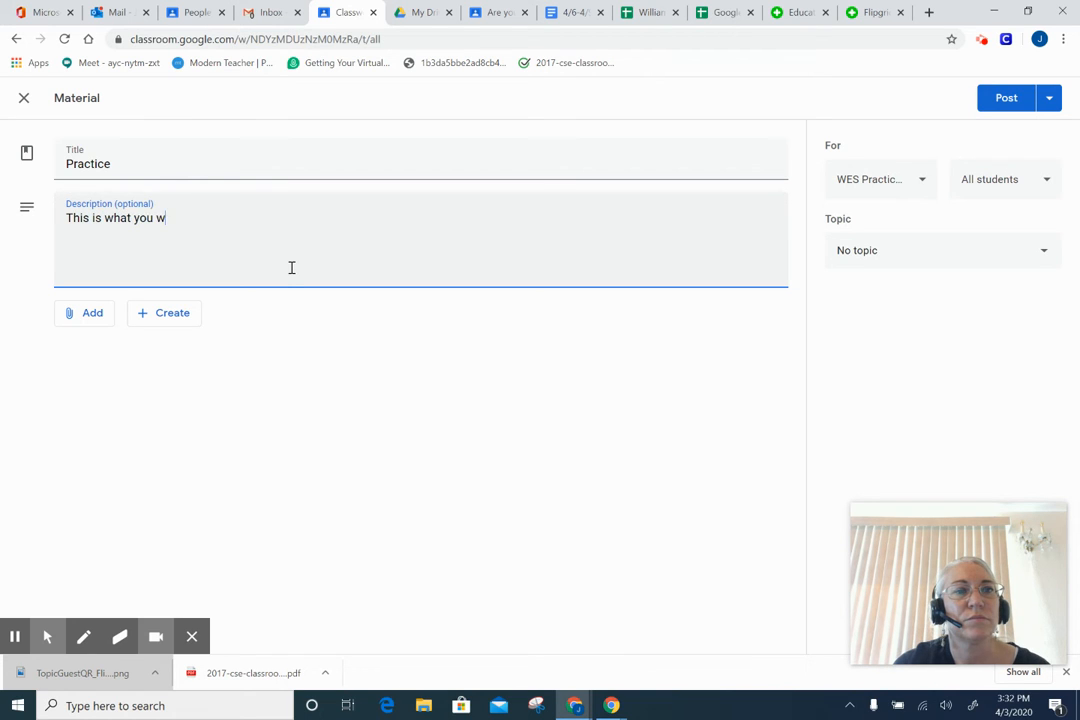
pyautogui.write('ll')
pyautogui.press('BackSpace')
pyautogui.write('ill be doi')
pyautogui.write('i')
pyautogui.write('ng ove')
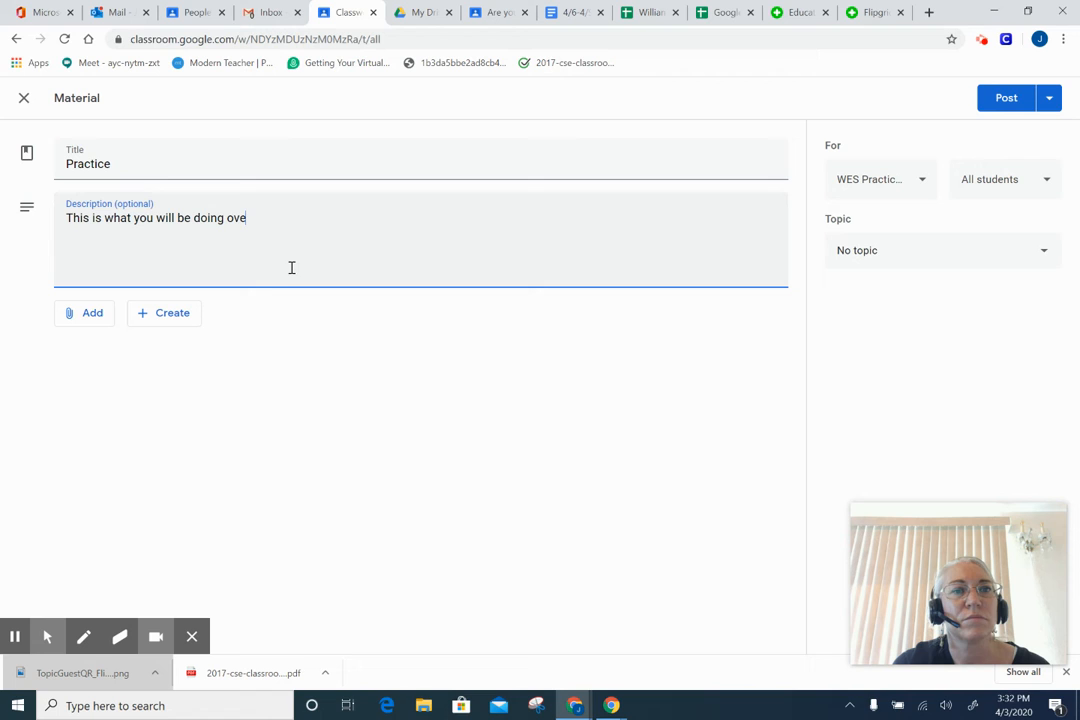
pyautogui.write('r the week')
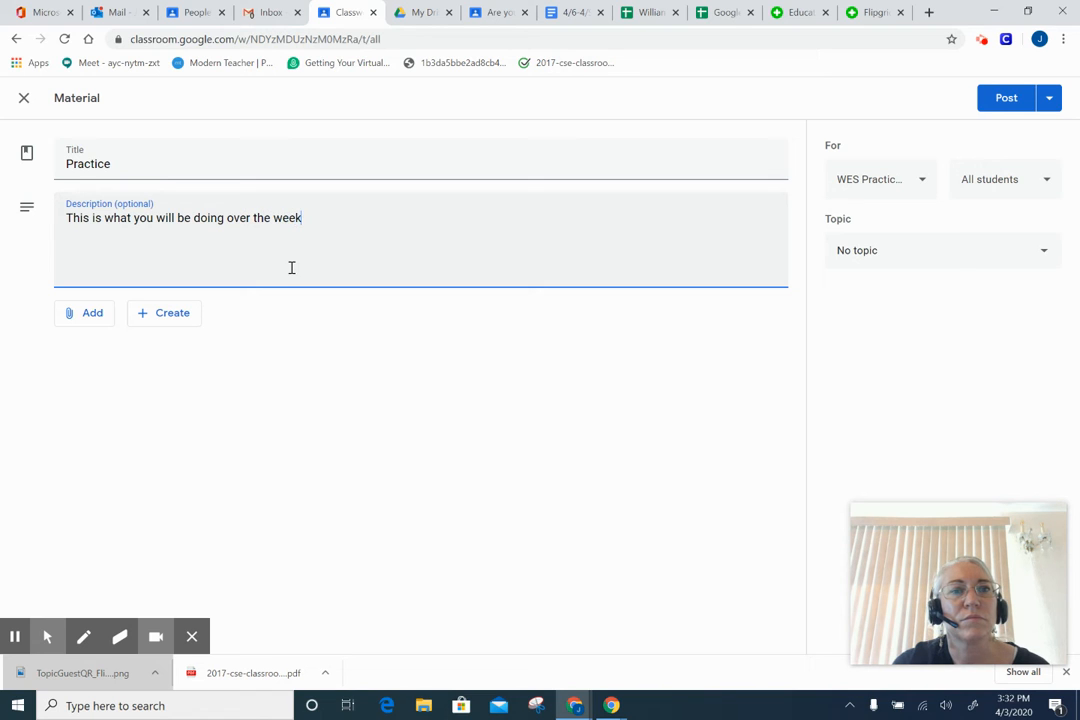
pyautogui.write('.')
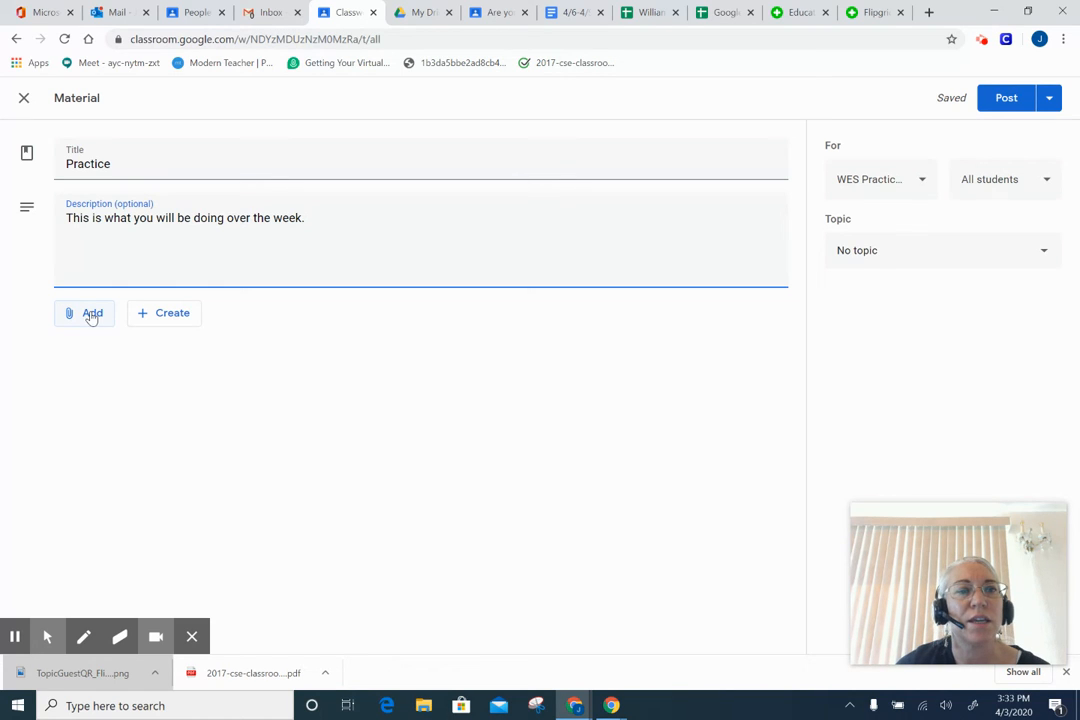
pyautogui.click(91, 316)
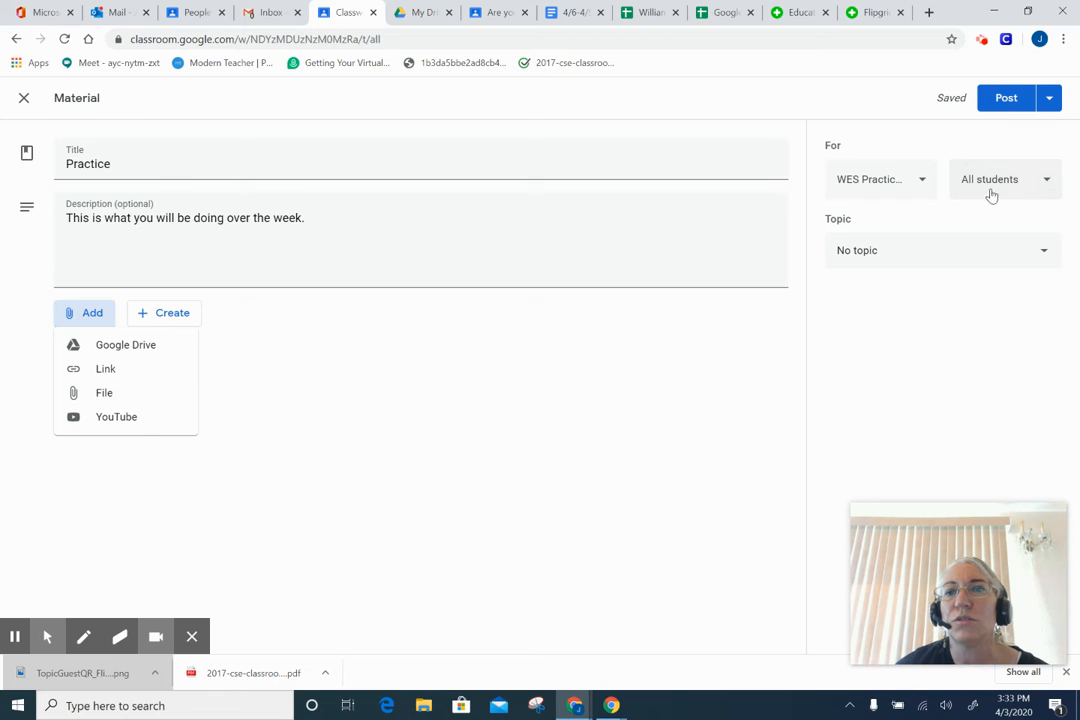
pyautogui.click(925, 180)
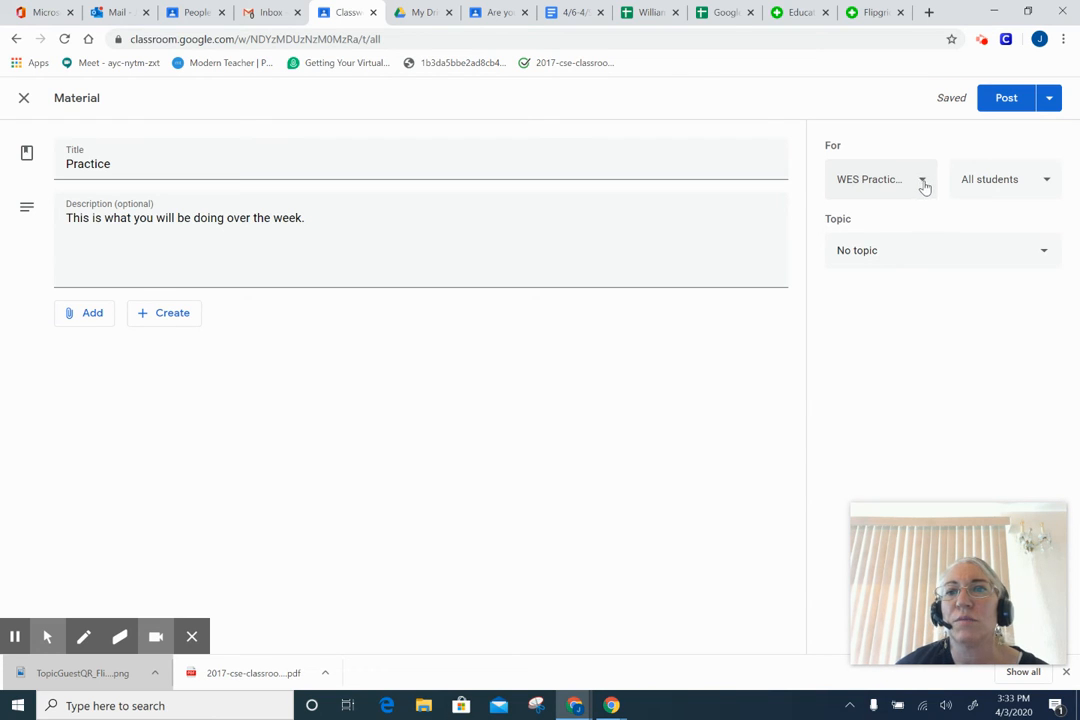
pyautogui.click(922, 183)
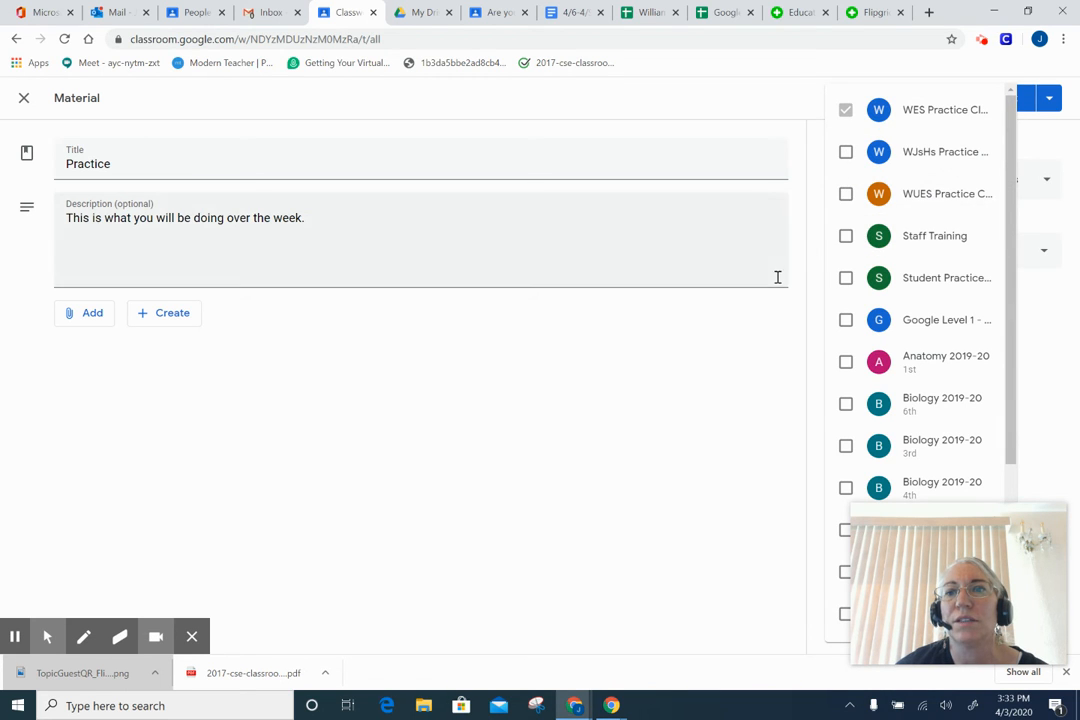
pyautogui.click(661, 401)
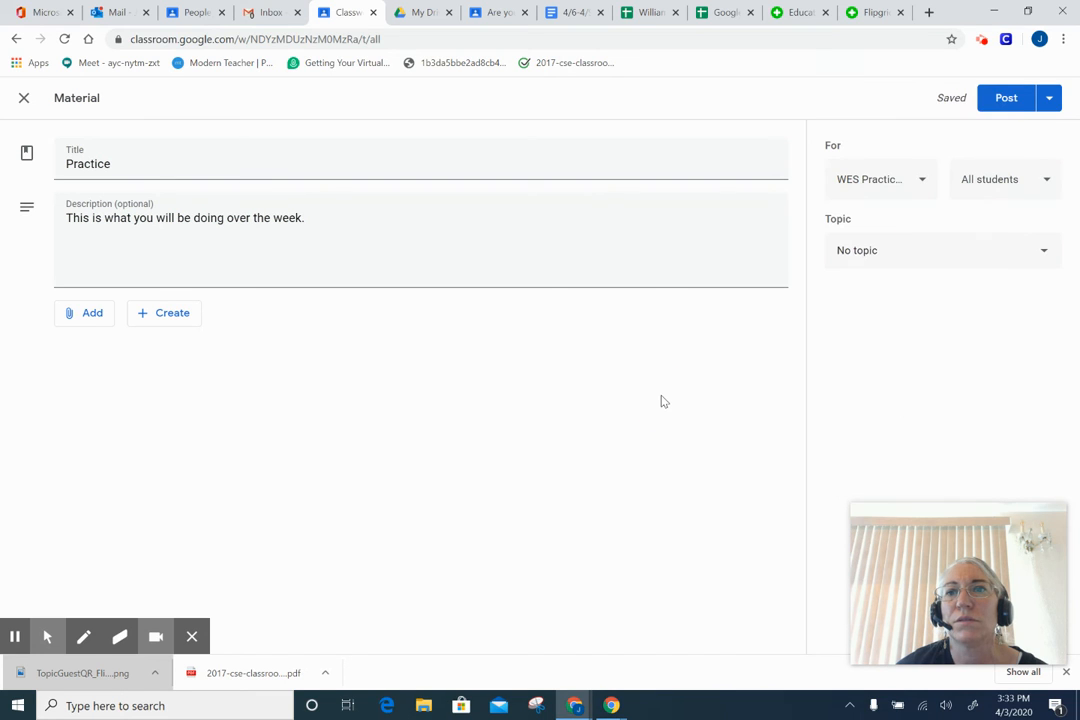
pyautogui.click(1047, 252)
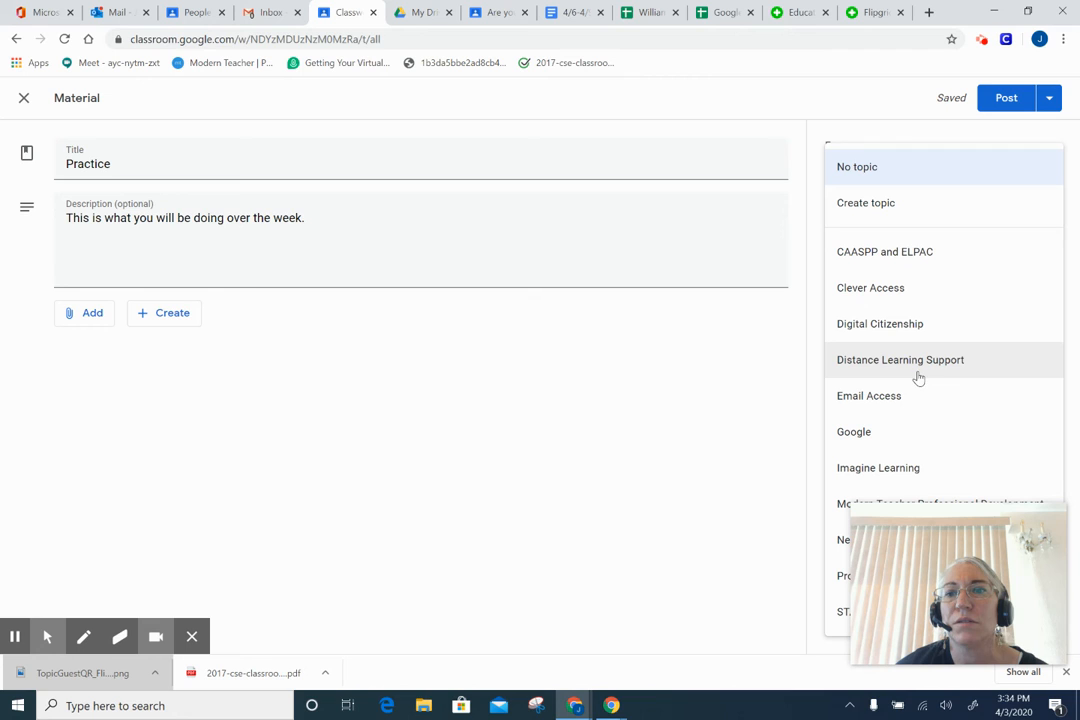
pyautogui.click(625, 400)
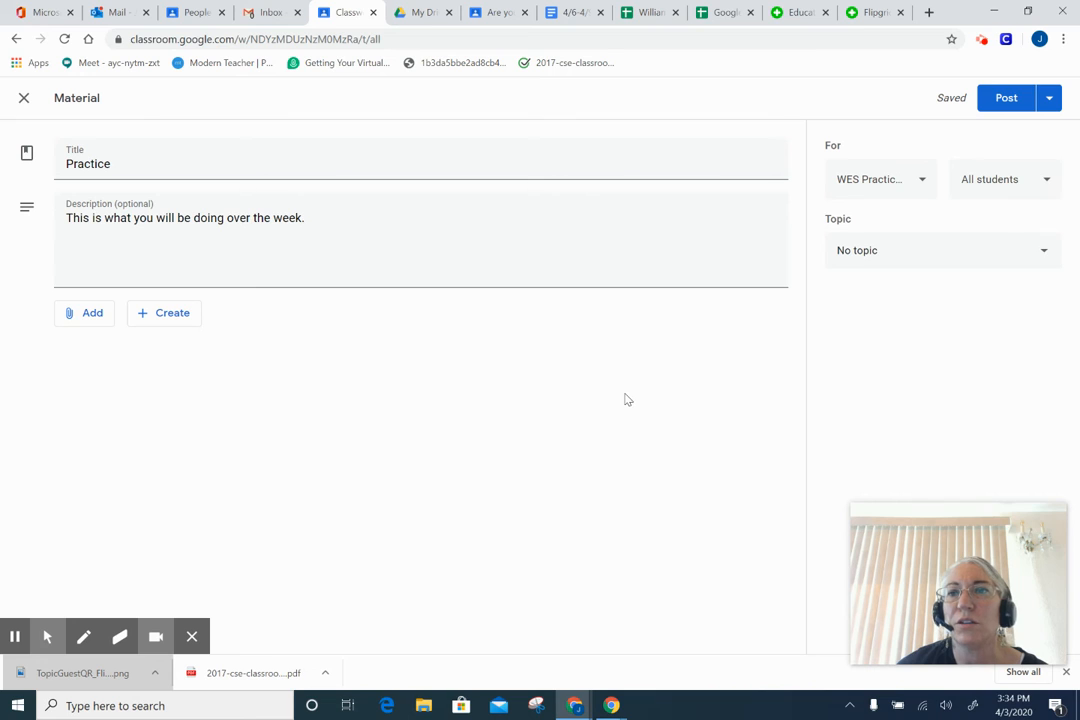
# - Choose to schedule the Practice material and set its date to April 20, 2020
pyautogui.click(1051, 100)
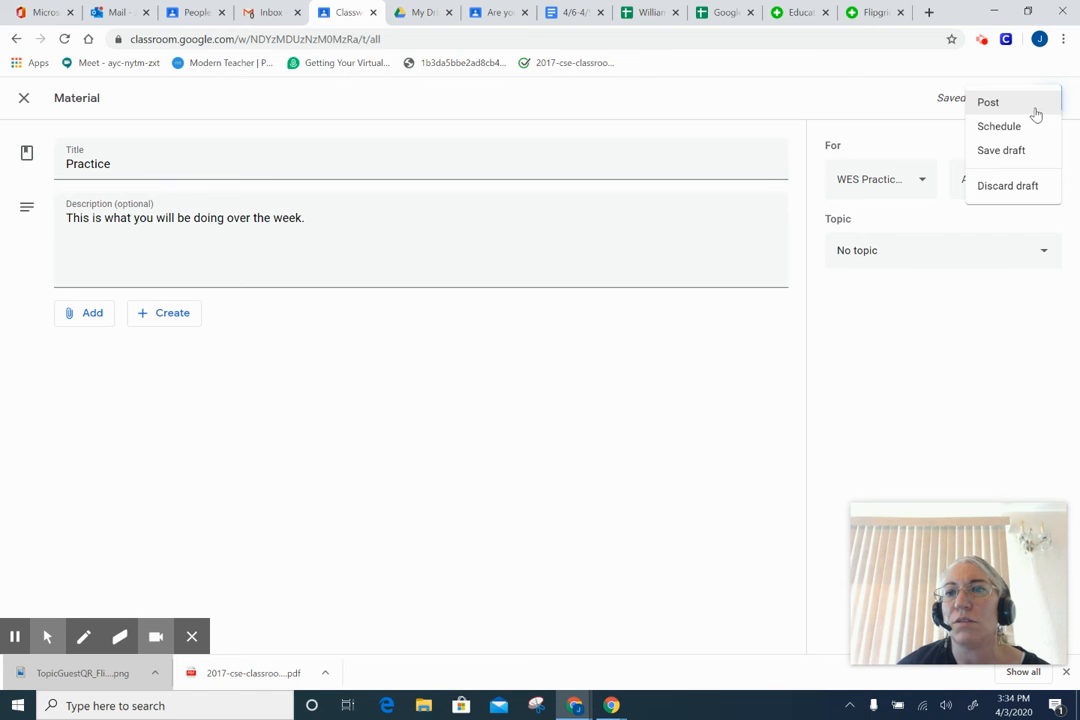
pyautogui.click(1005, 127)
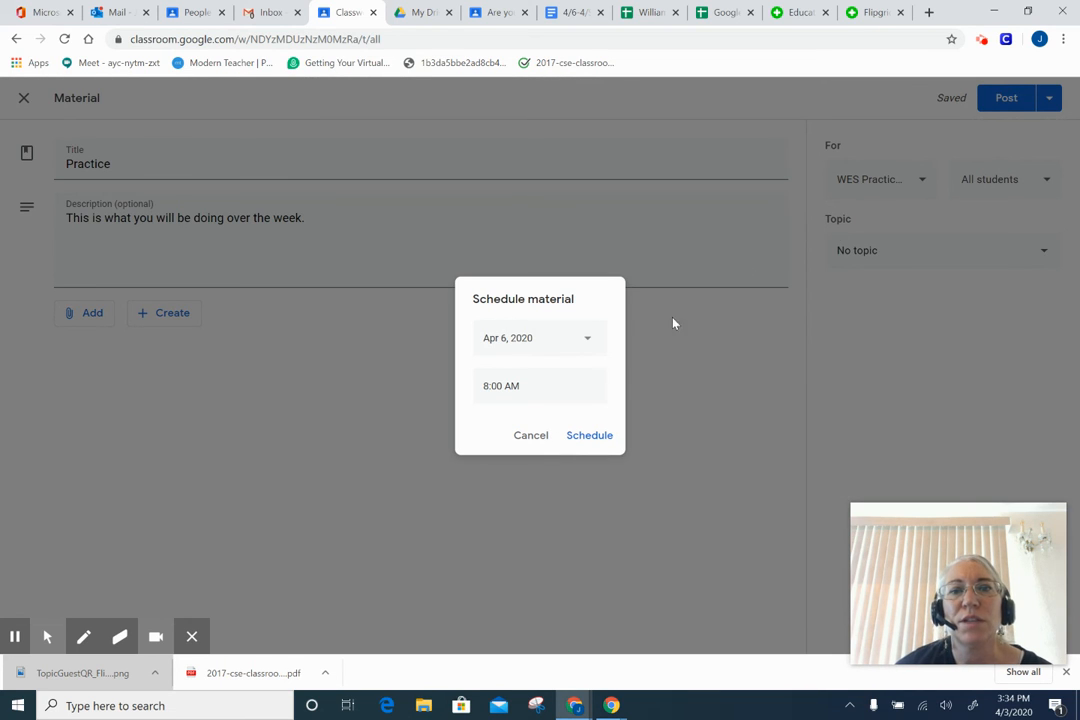
pyautogui.click(587, 340)
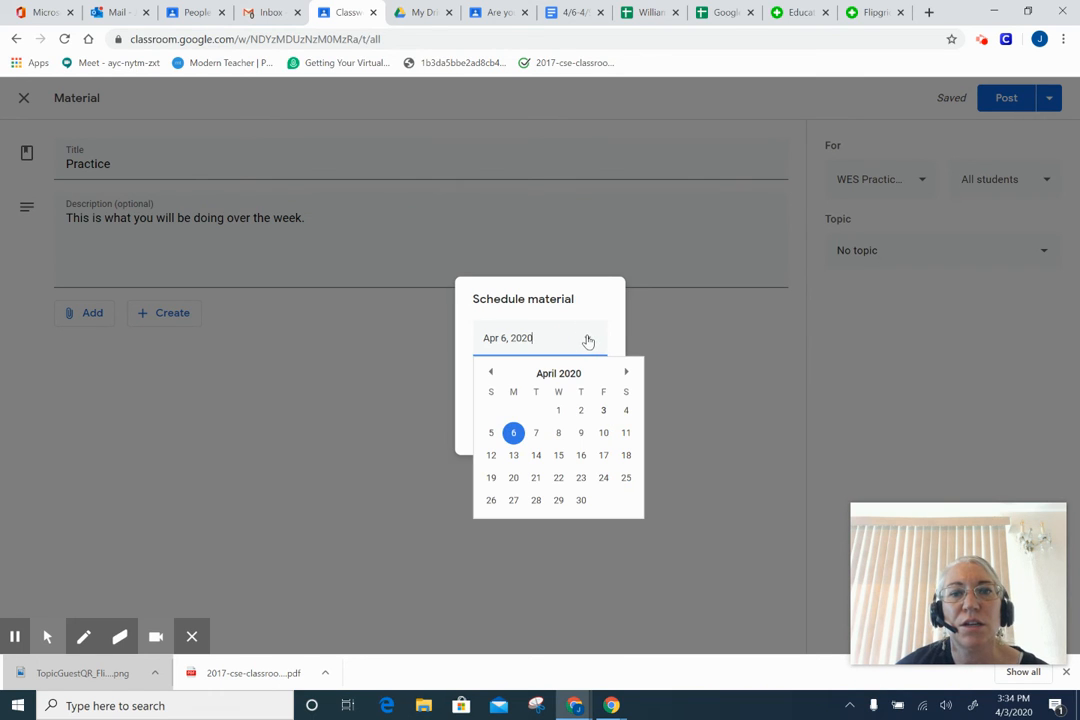
pyautogui.click(513, 478)
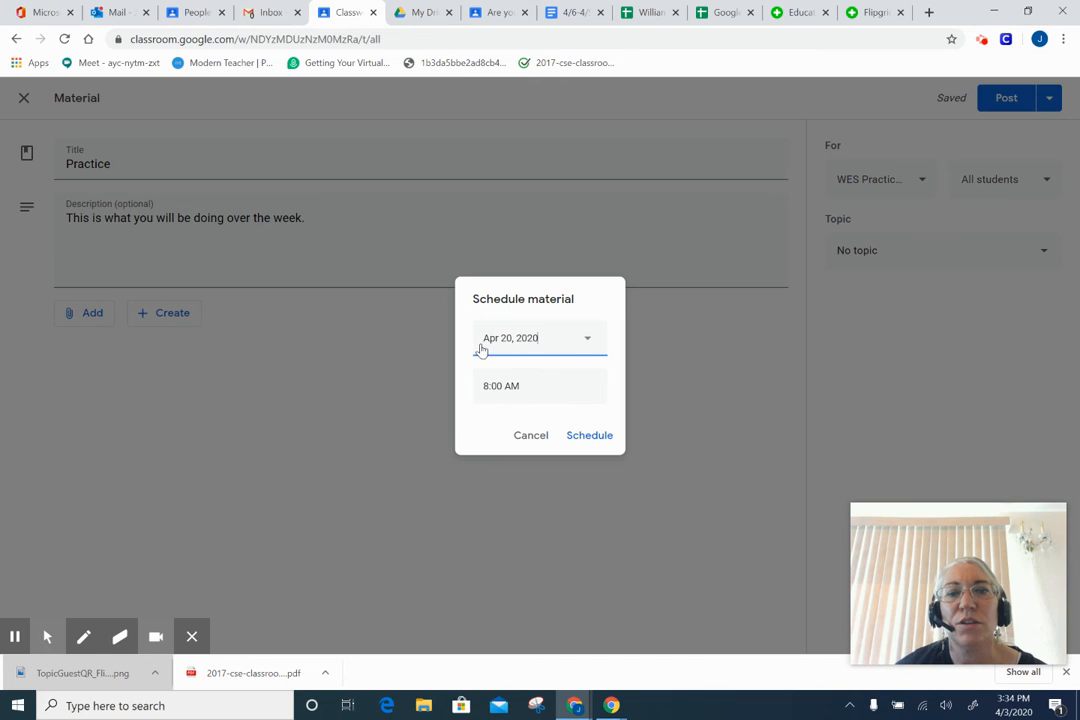
# - Cancel the Schedule material dialog after checking the 8:00 AM time, leaving the draft unscheduled
pyautogui.click(539, 385)
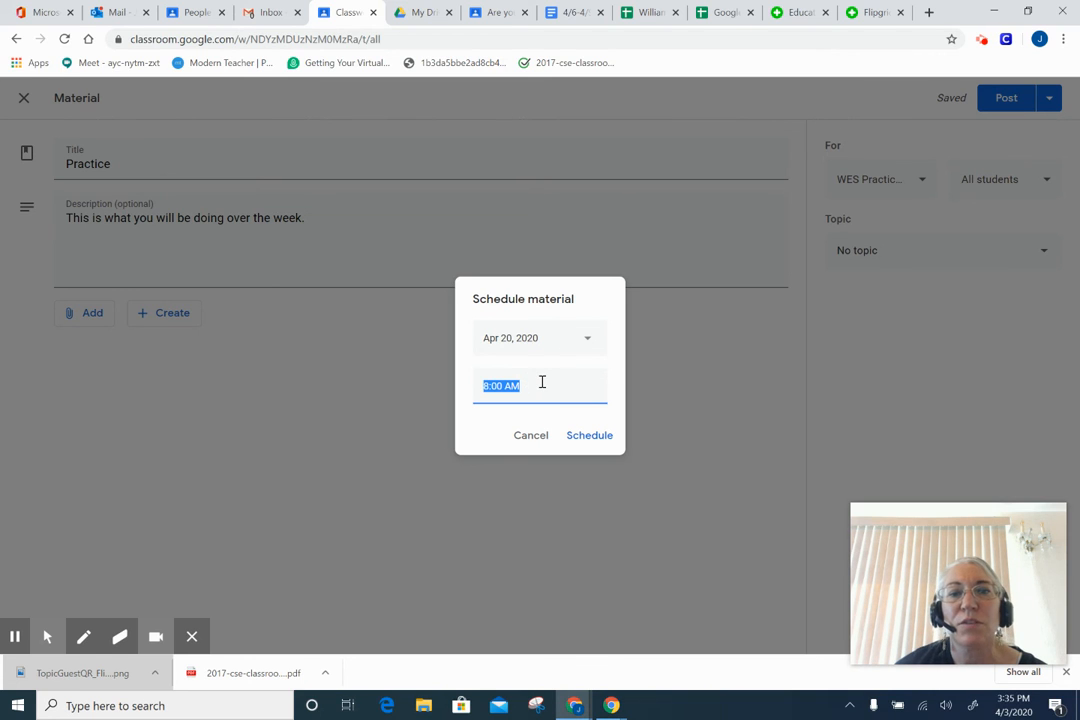
pyautogui.click(541, 384)
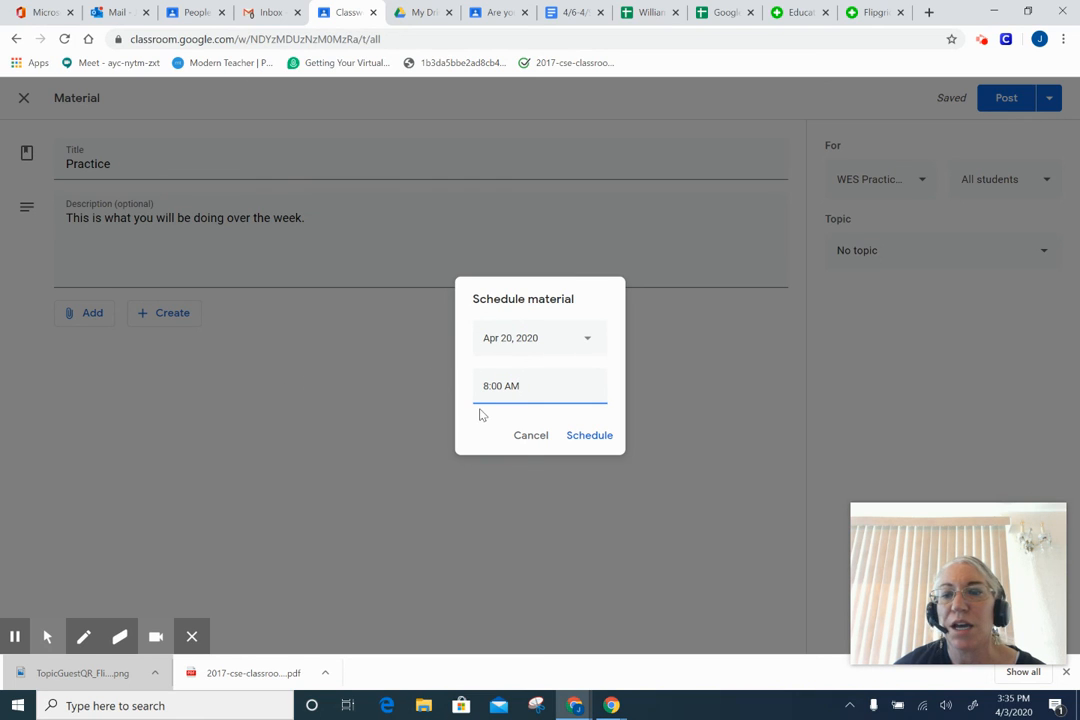
pyautogui.click(524, 441)
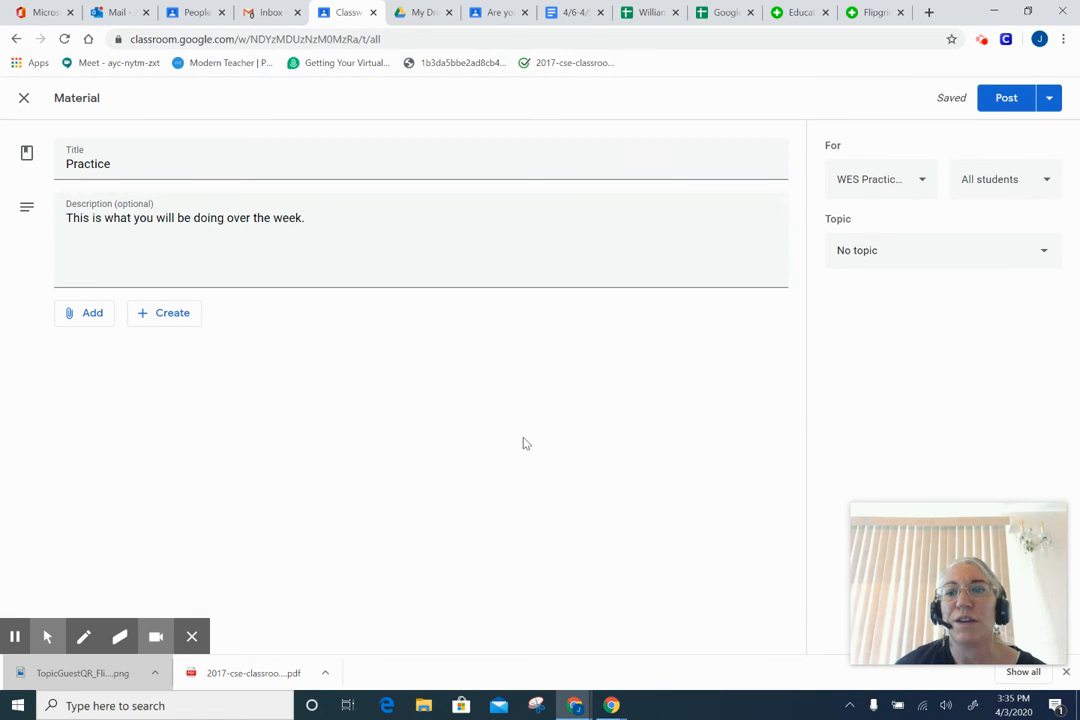
pyautogui.click(982, 40)
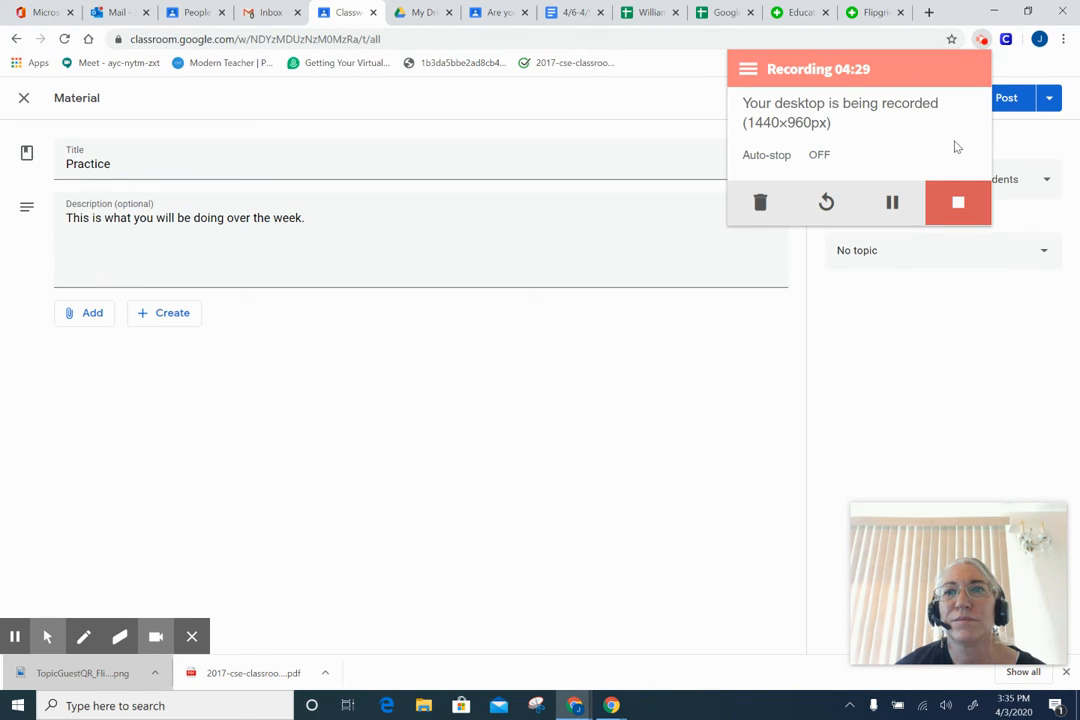